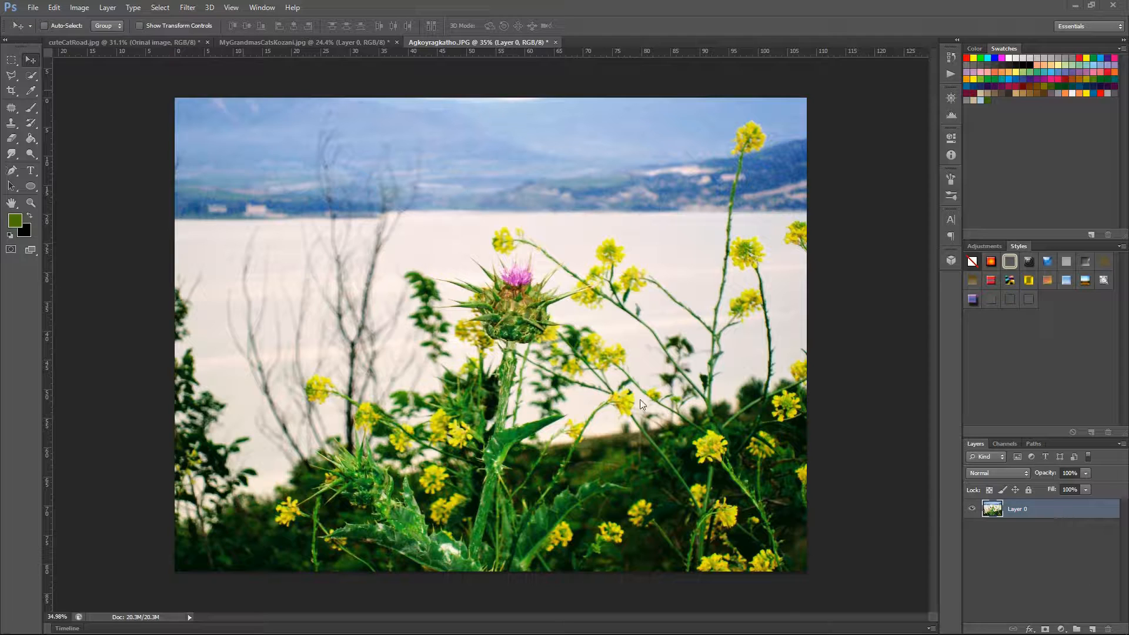
# Open a Color Range selection for the photo, using Sampled Colors, the Selection thumbnail view and None as selection preview.
pyautogui.click(167, 7)
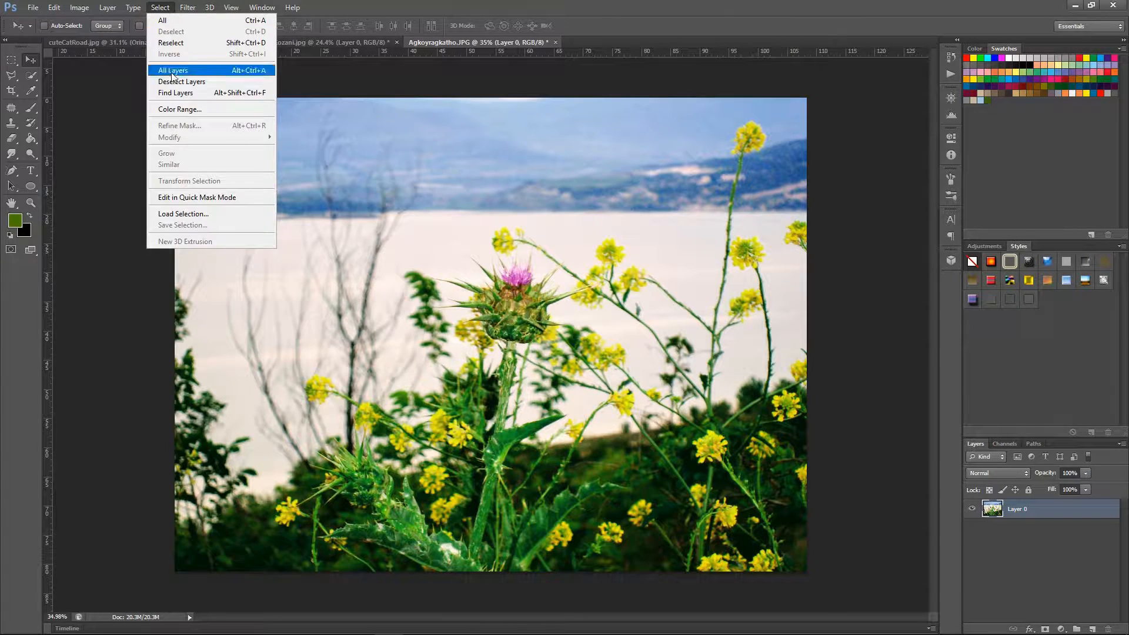
pyautogui.click(179, 110)
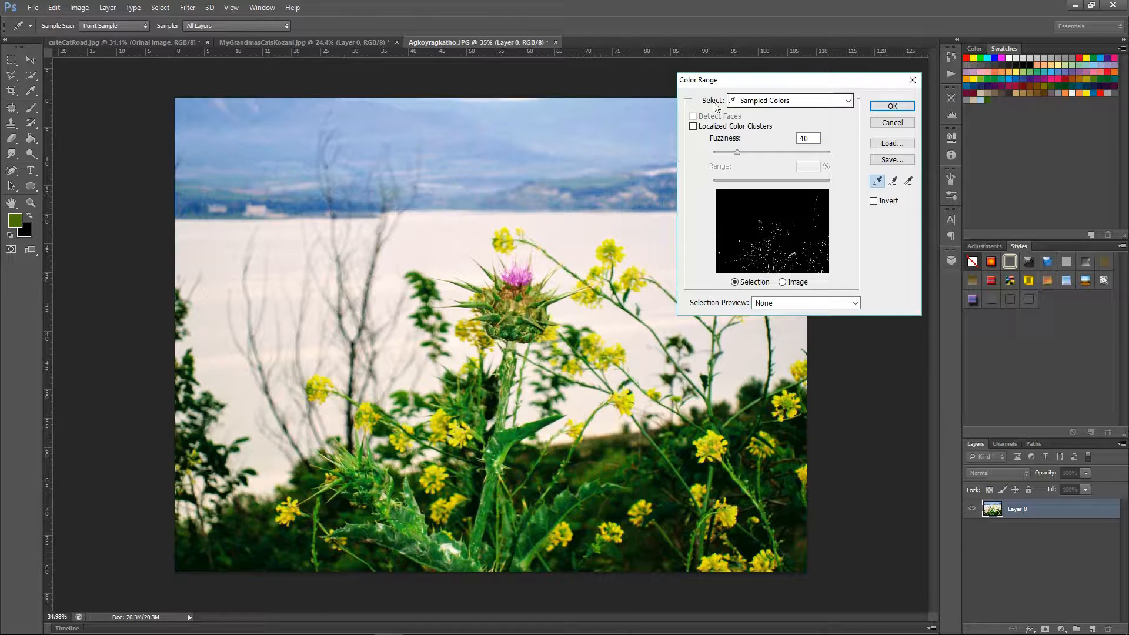
pyautogui.click(848, 101)
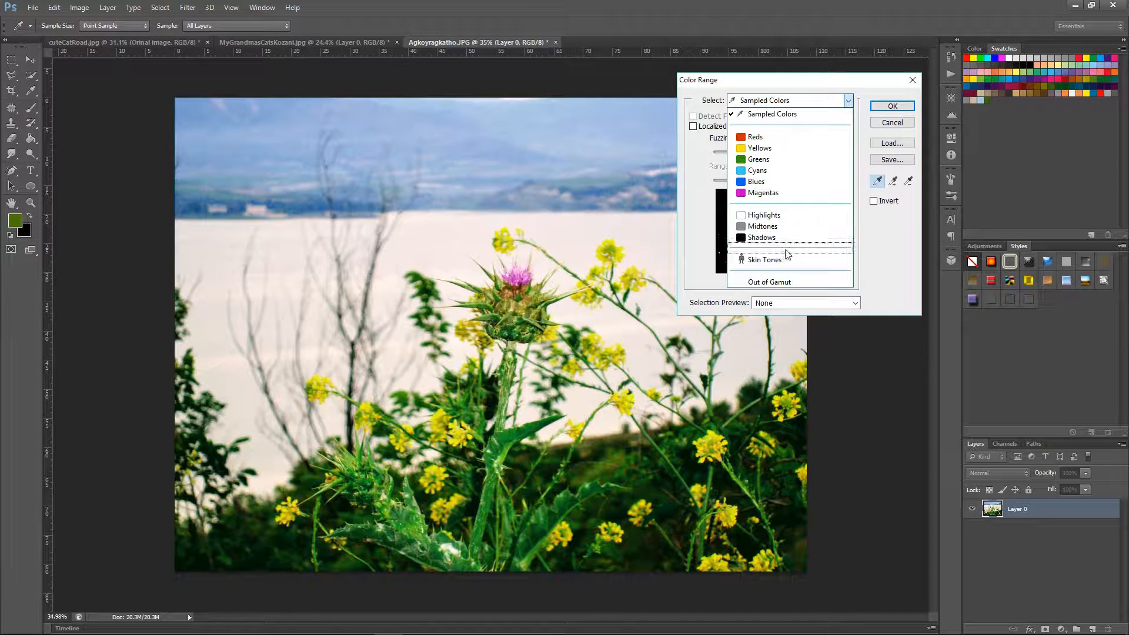
pyautogui.click(849, 104)
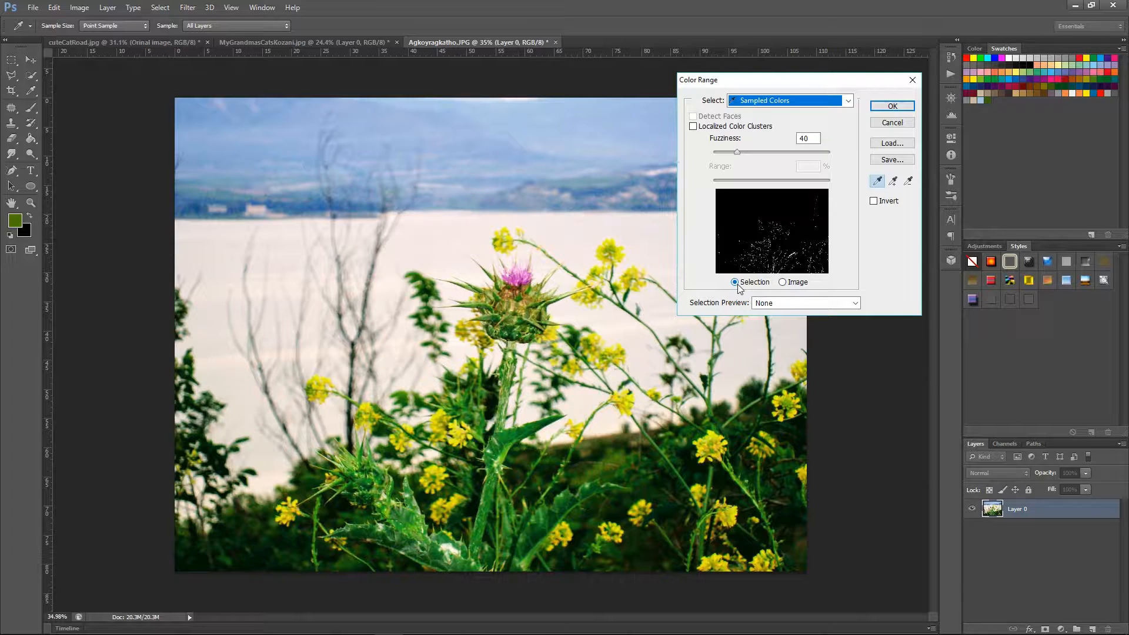
pyautogui.click(782, 283)
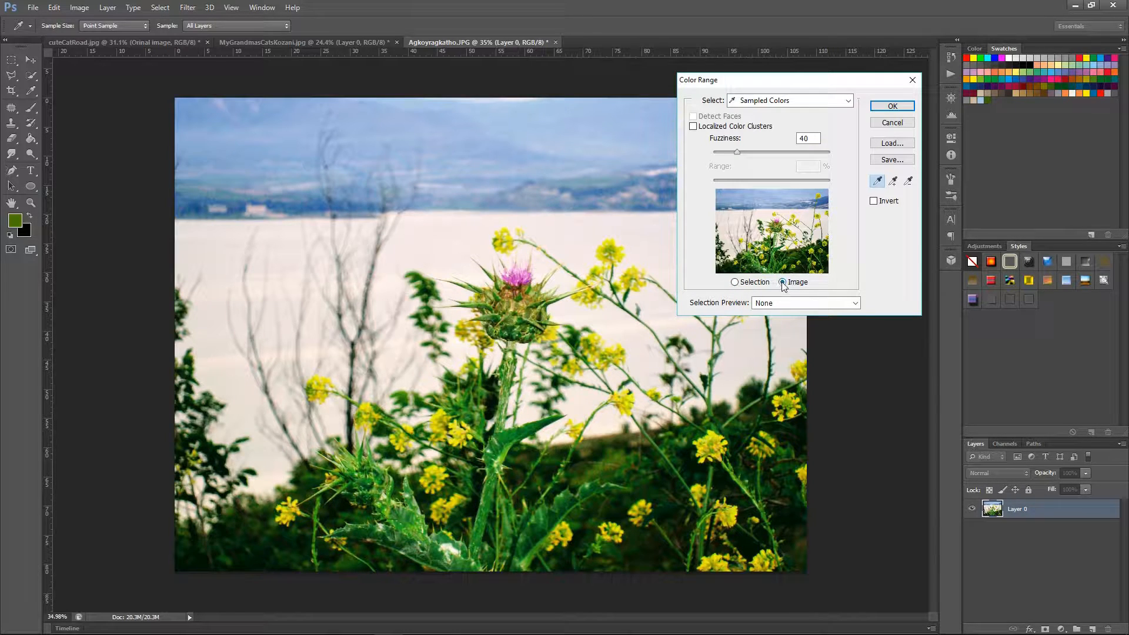
pyautogui.click(735, 282)
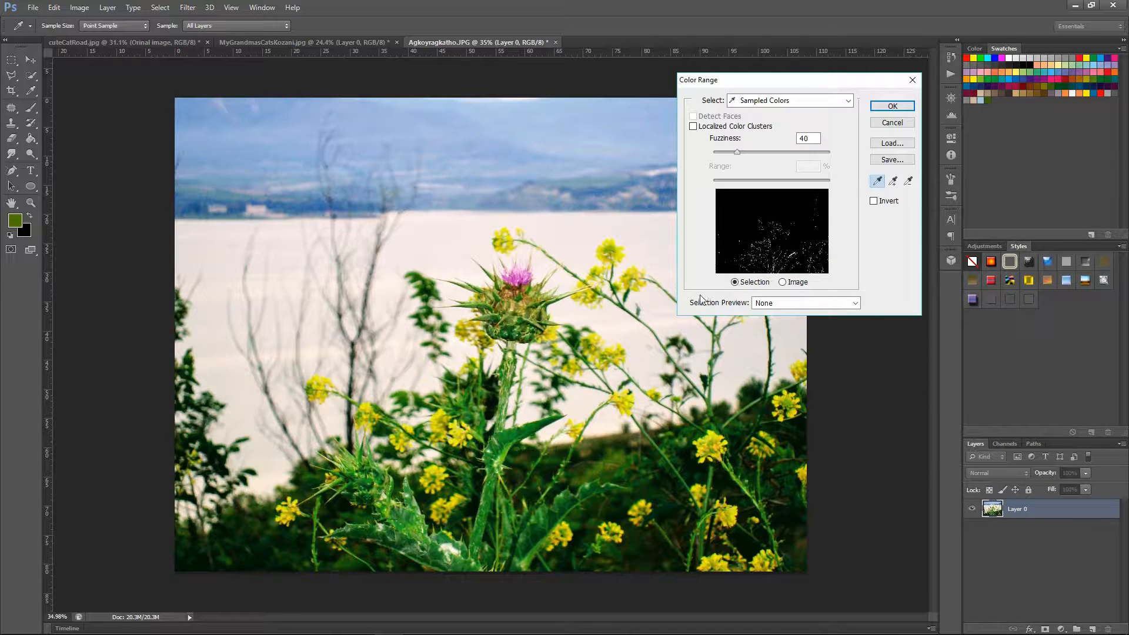
pyautogui.click(797, 303)
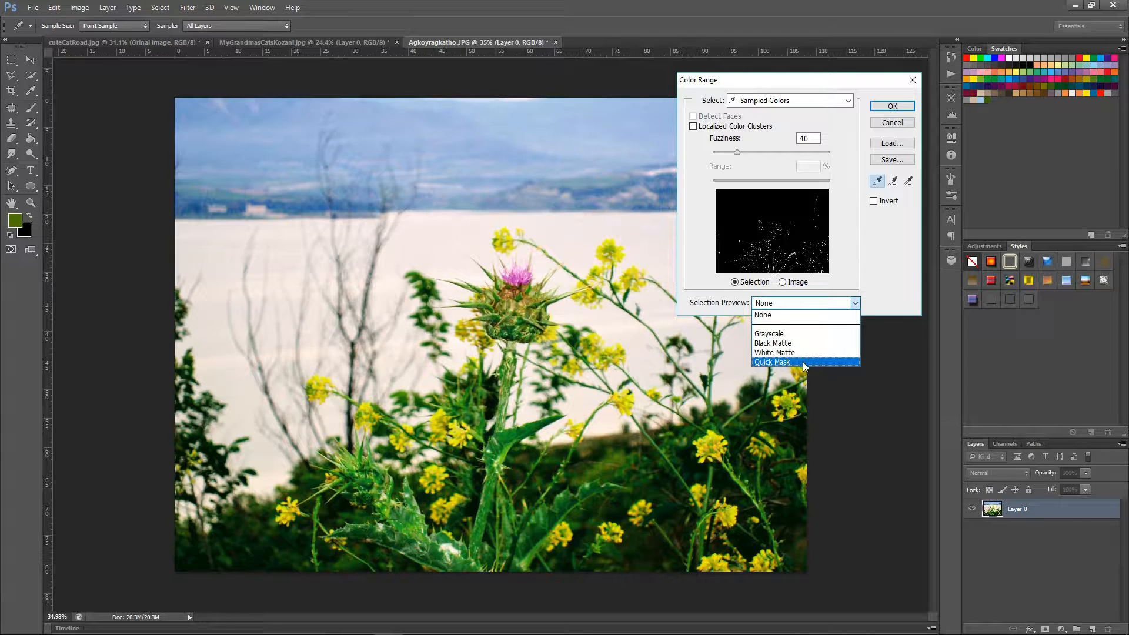
pyautogui.click(797, 315)
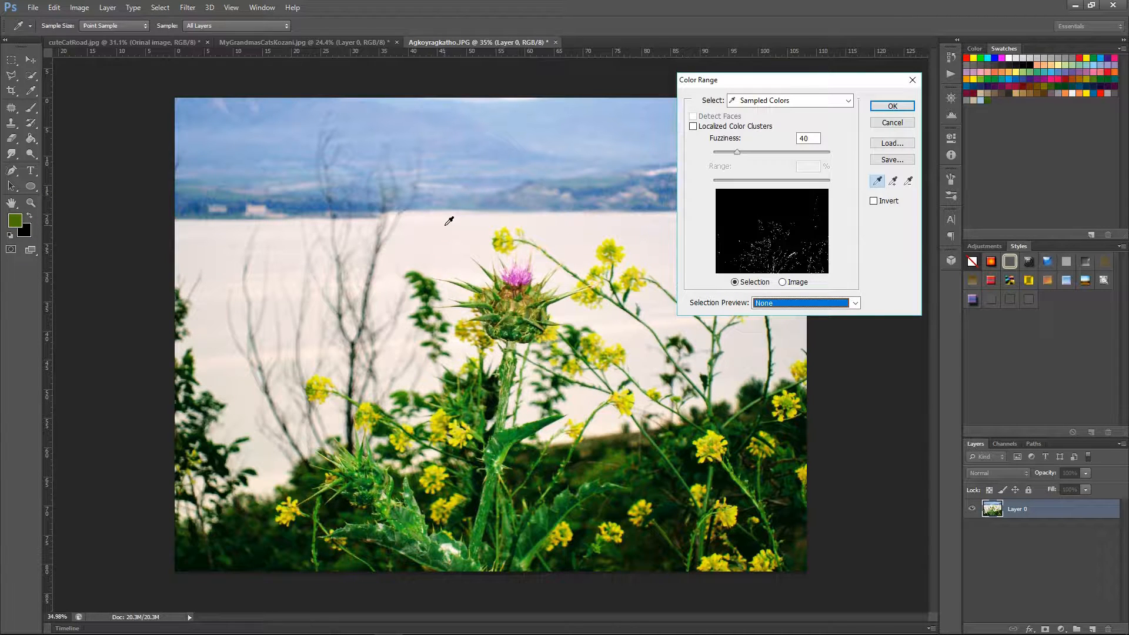
# Sample several green and dark foliage shades across the plants, adding them to the colour range, and create the selection.
pyautogui.click(423, 274)
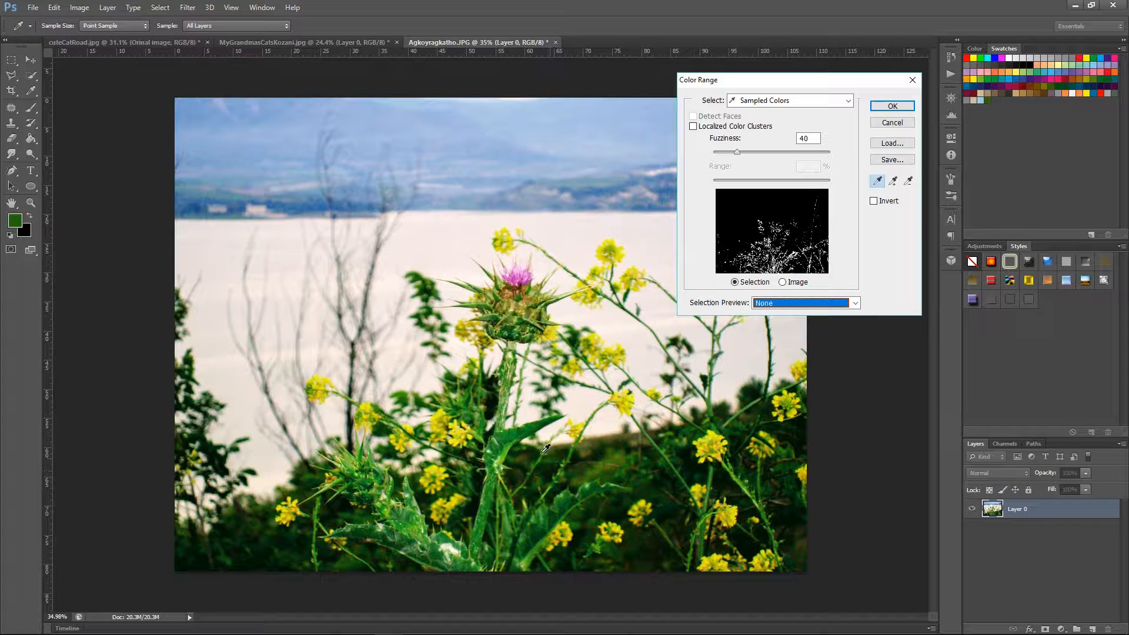
pyautogui.keyDown('shift'); pyautogui.click(514, 429); pyautogui.keyUp('shift')
pyautogui.keyDown('shift'); pyautogui.click(571, 500); pyautogui.keyUp('shift')
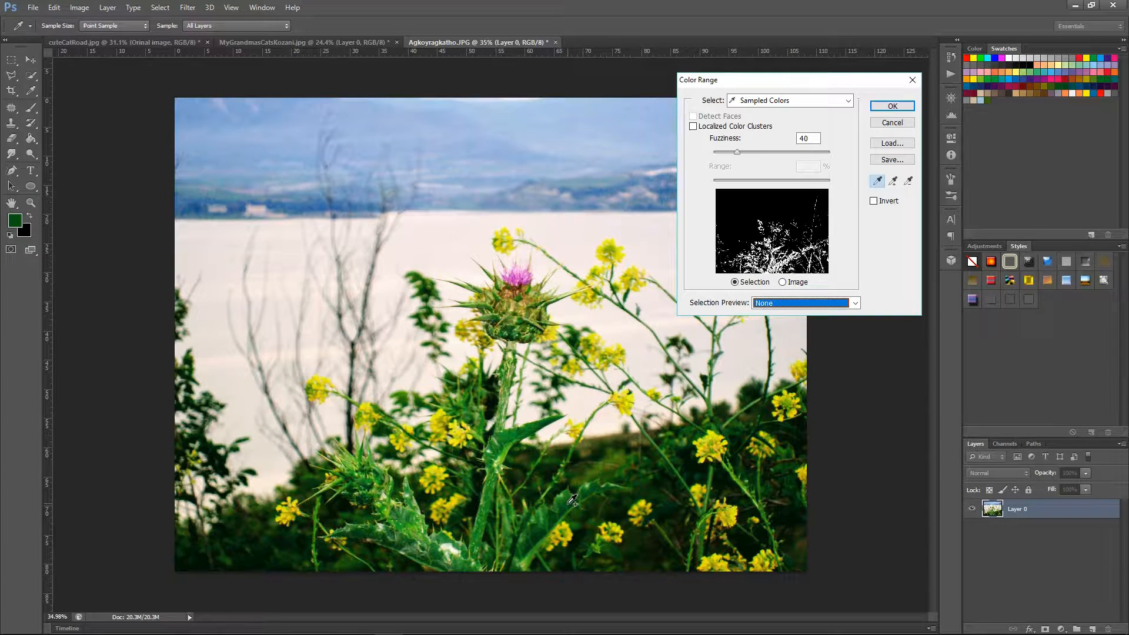
pyautogui.keyDown('shift'); pyautogui.click(264, 552); pyautogui.keyUp('shift')
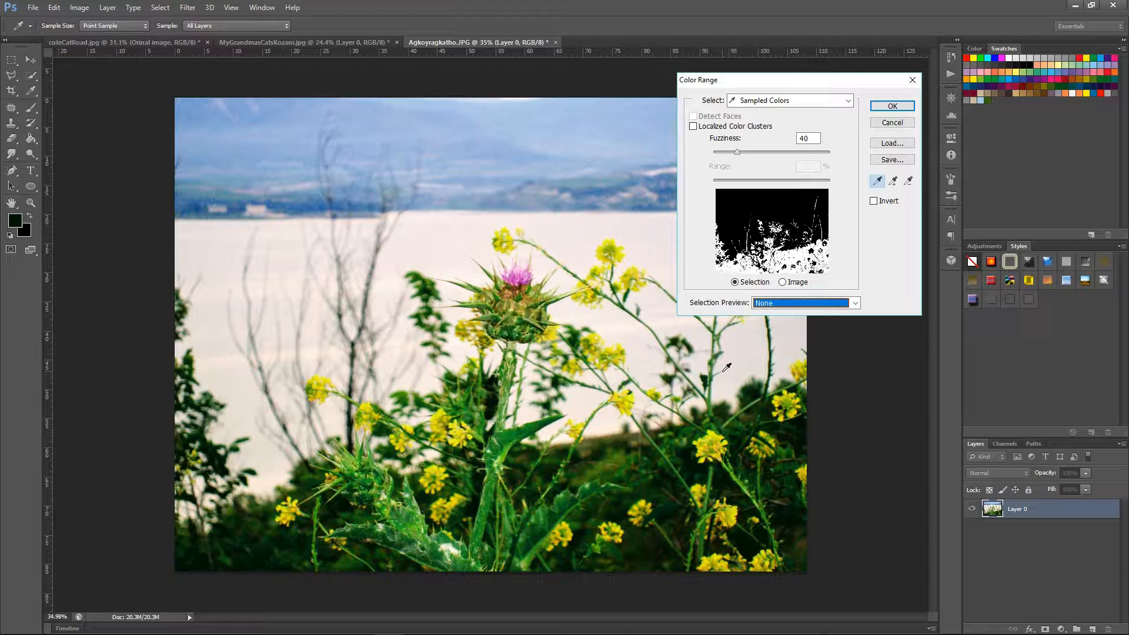
pyautogui.keyDown('shift'); pyautogui.click(749, 391); pyautogui.keyUp('shift')
pyautogui.keyDown('shift'); pyautogui.click(758, 400); pyautogui.keyUp('shift')
pyautogui.click(595, 487)
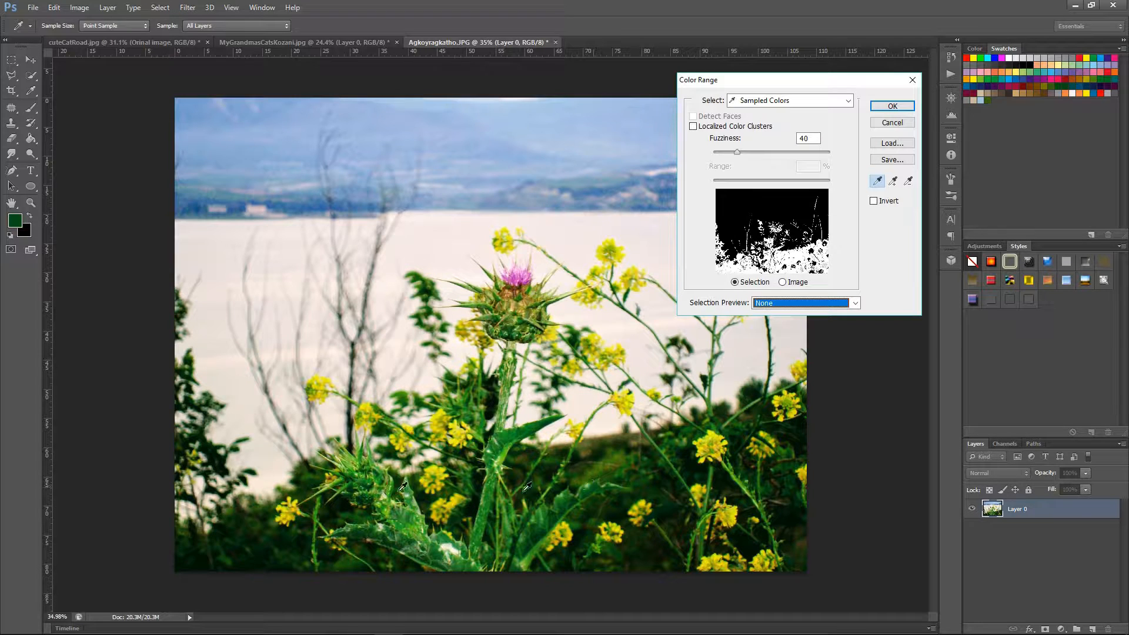
pyautogui.click(185, 369)
pyautogui.click(905, 106)
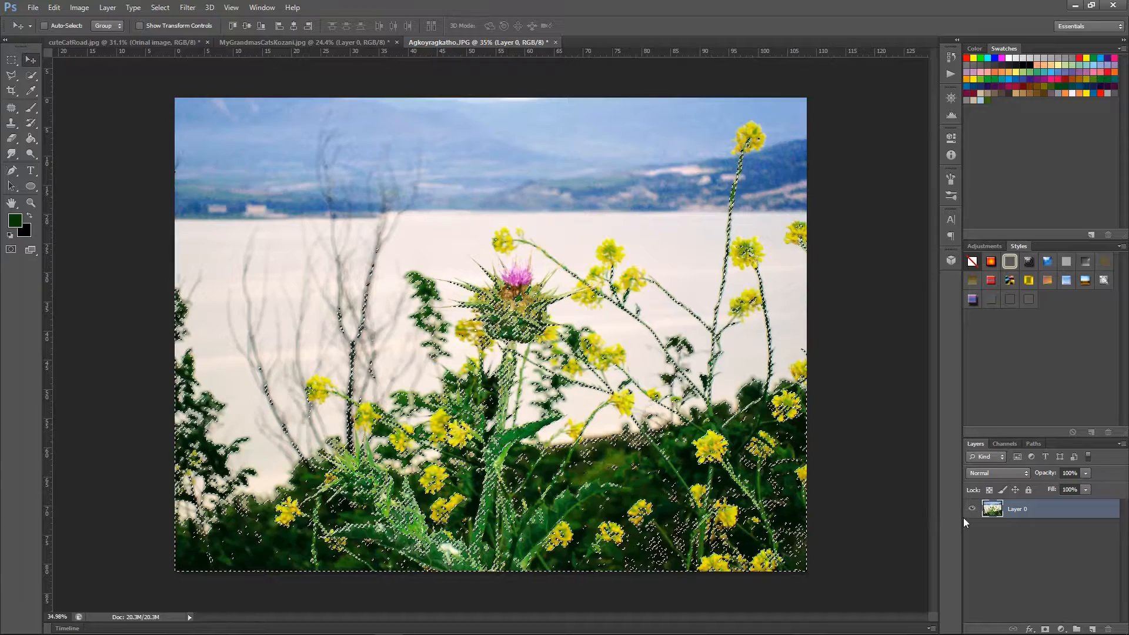
# Add a Hue/Saturation adjustment layer for the selected foliage and set its Lightness to -15.
pyautogui.click(1061, 629)
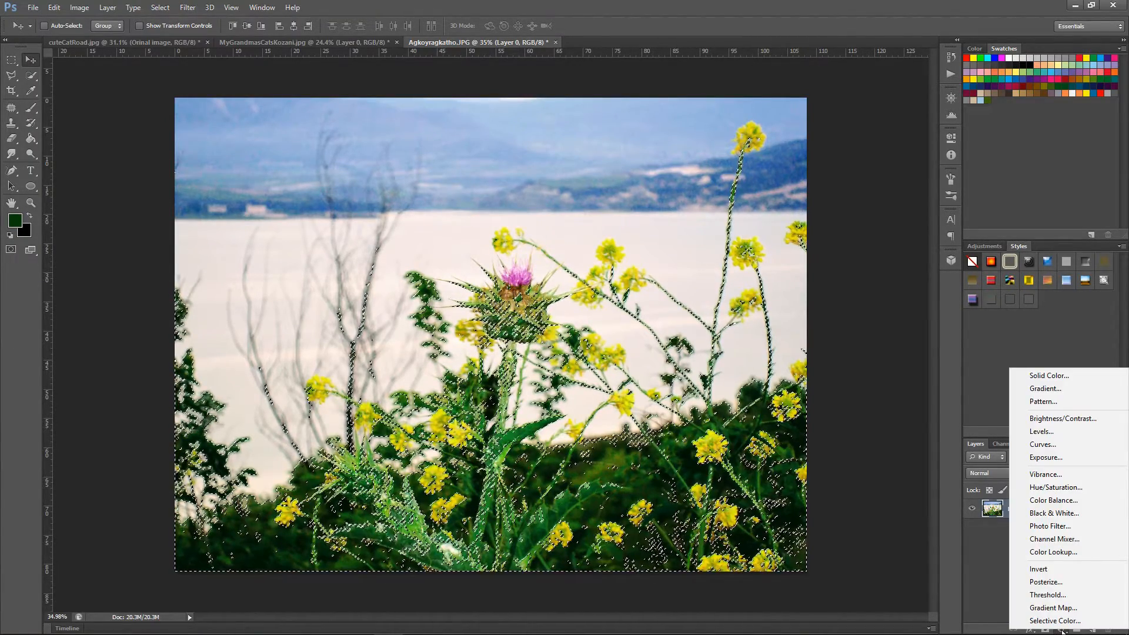
pyautogui.click(1066, 490)
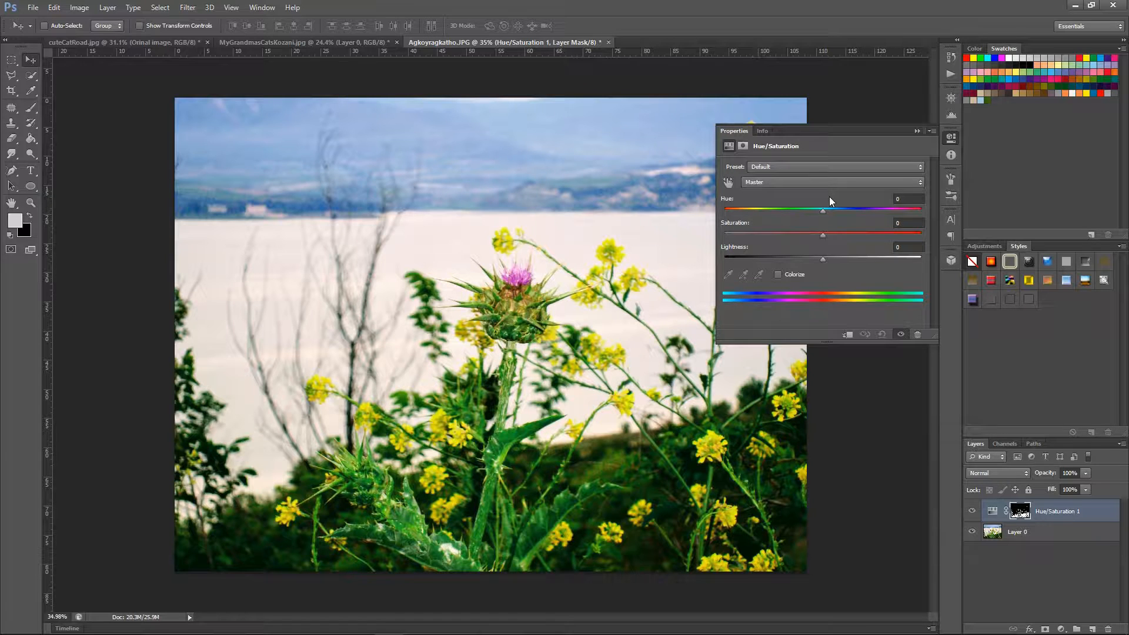
pyautogui.click(822, 259)
pyautogui.moveTo(816, 260); pyautogui.dragTo(794, 262)
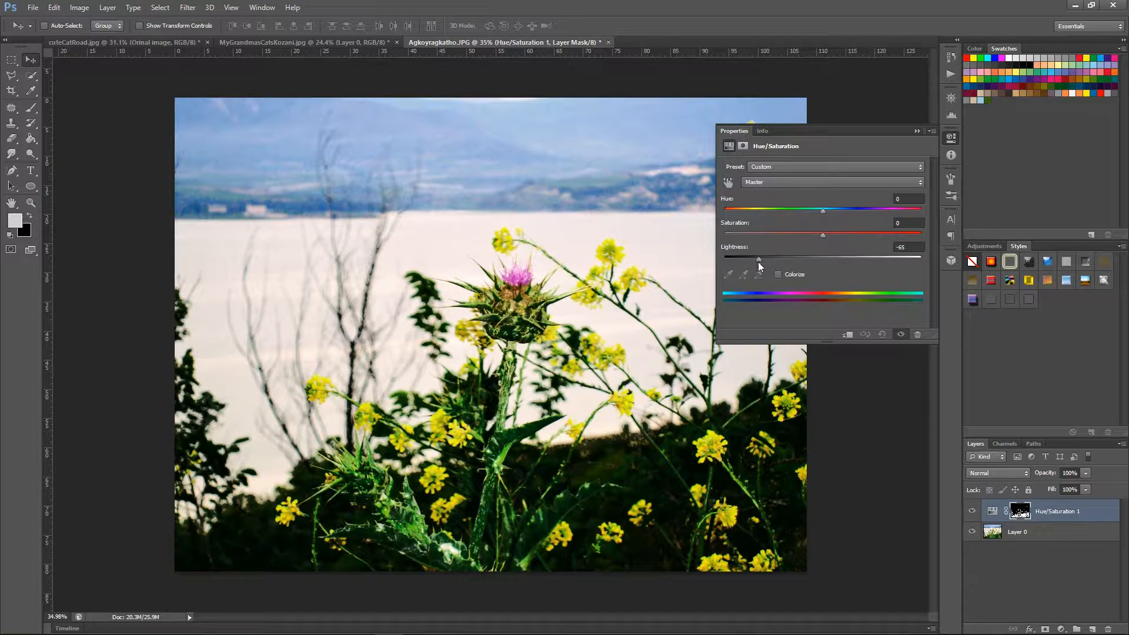
pyautogui.moveTo(757, 262); pyautogui.dragTo(745, 263)
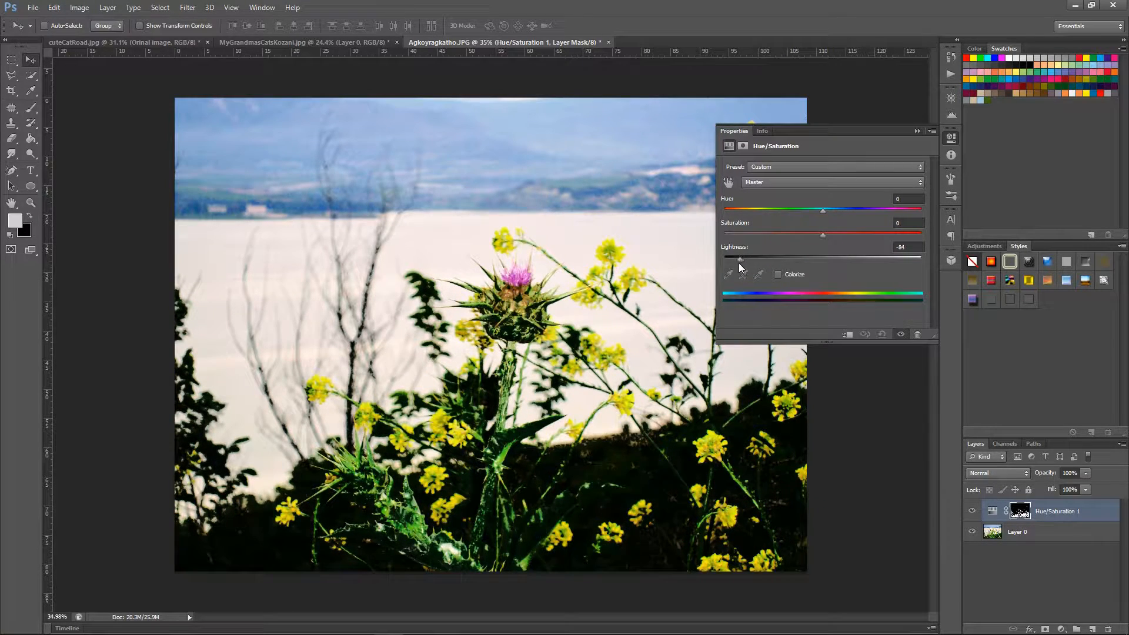
pyautogui.moveTo(735, 263); pyautogui.dragTo(806, 263)
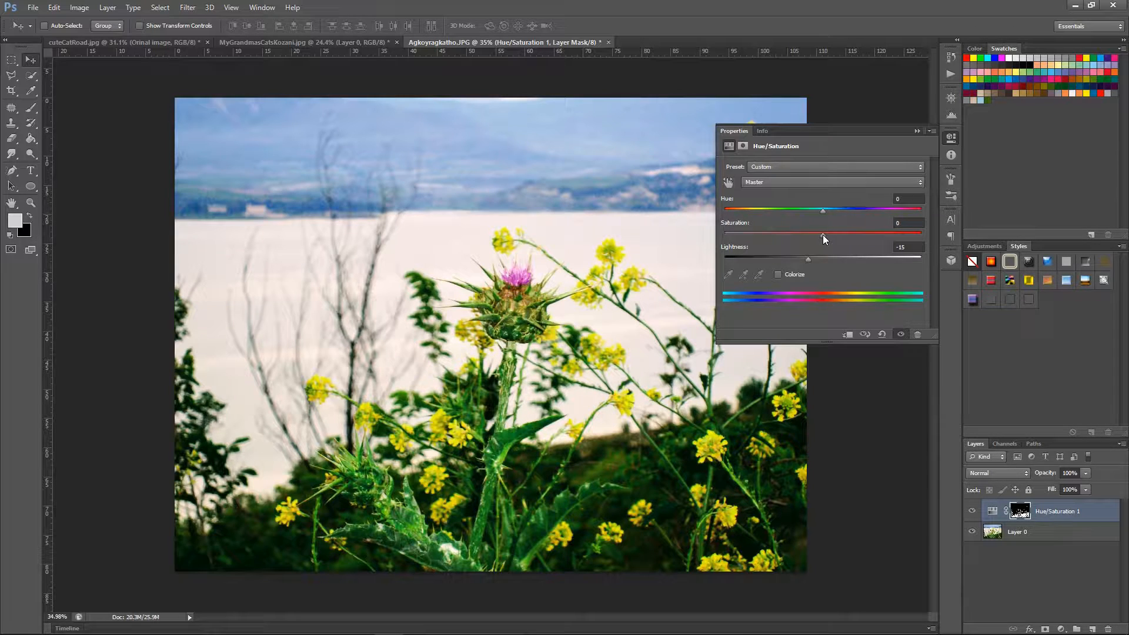
# Set the foliage adjustment's Saturation to +20 and Hue to -162, turning the greens purple, and collapse its properties.
pyautogui.moveTo(823, 237); pyautogui.dragTo(827, 237)
pyautogui.moveTo(871, 237); pyautogui.dragTo(734, 236)
pyautogui.moveTo(733, 235); pyautogui.dragTo(864, 239)
pyautogui.moveTo(822, 211); pyautogui.dragTo(732, 216)
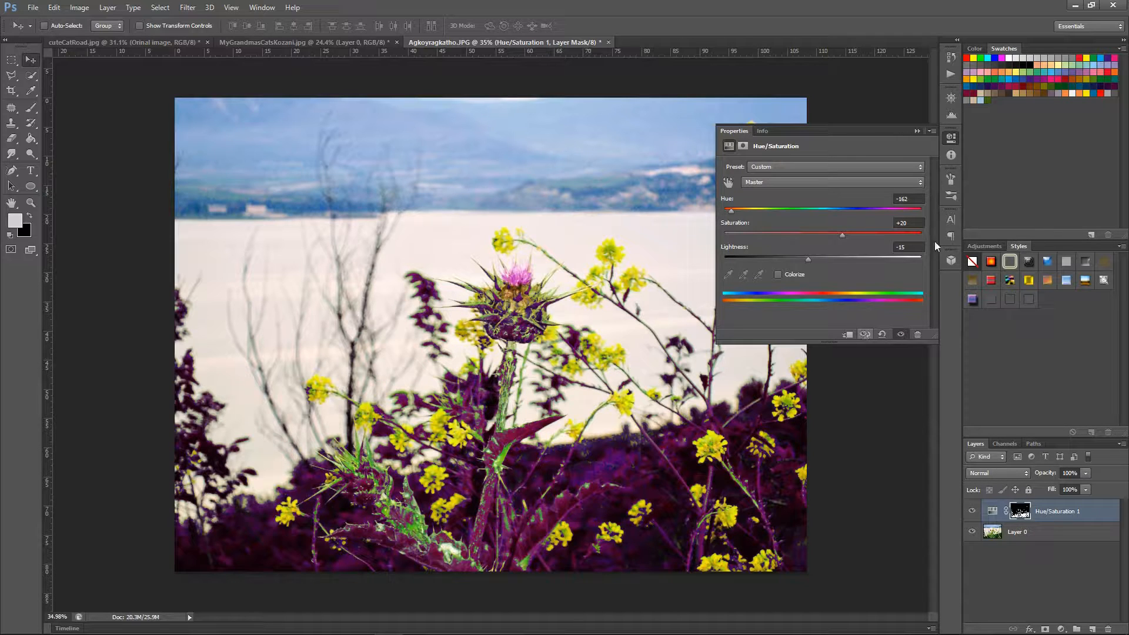
pyautogui.click(917, 129)
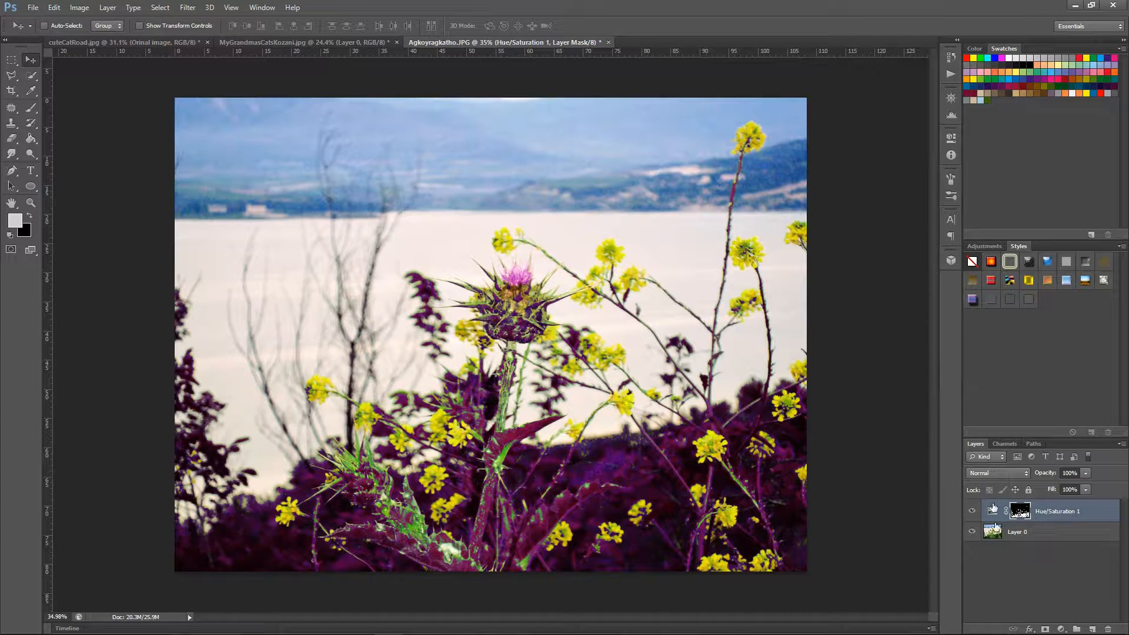
# Select the yellow flowers on Layer 0 with Color Range by sampling several of their yellow shades.
pyautogui.click(1030, 534)
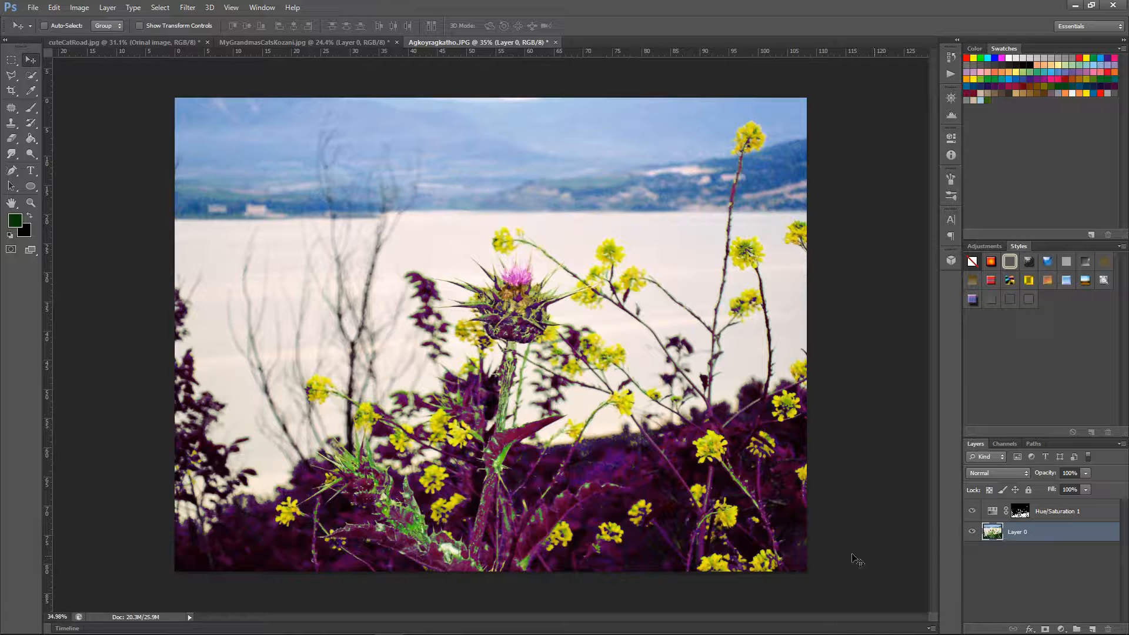
pyautogui.click(159, 8)
pyautogui.click(172, 109)
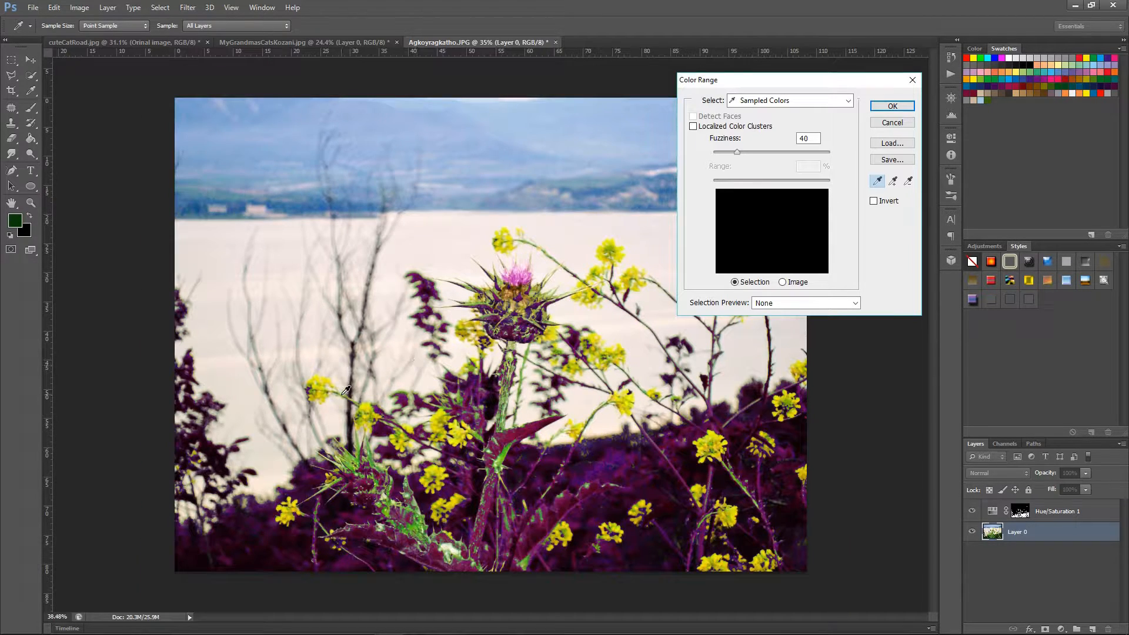
pyautogui.scroll(2, 341, 390)
pyautogui.scroll(1, 332, 385)
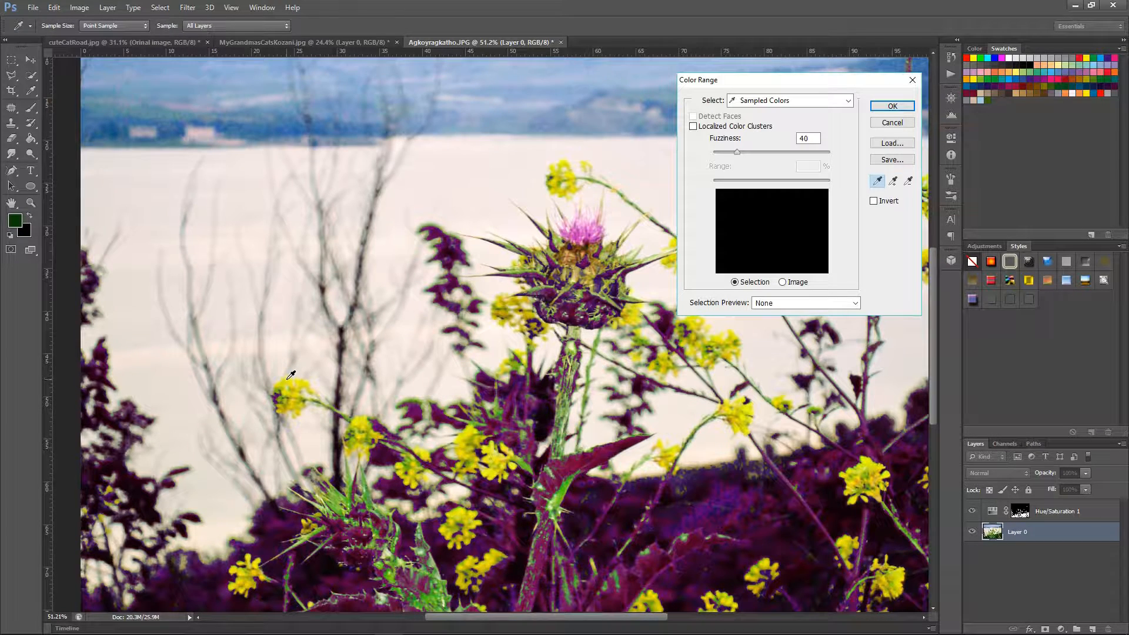
pyautogui.click(290, 376)
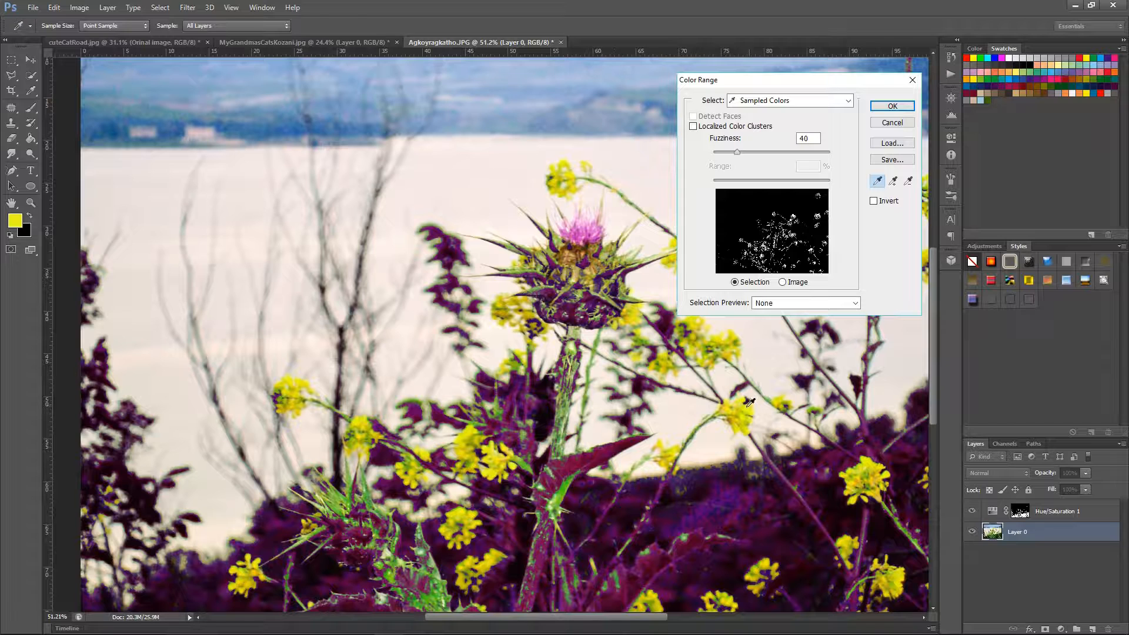
pyautogui.click(740, 423)
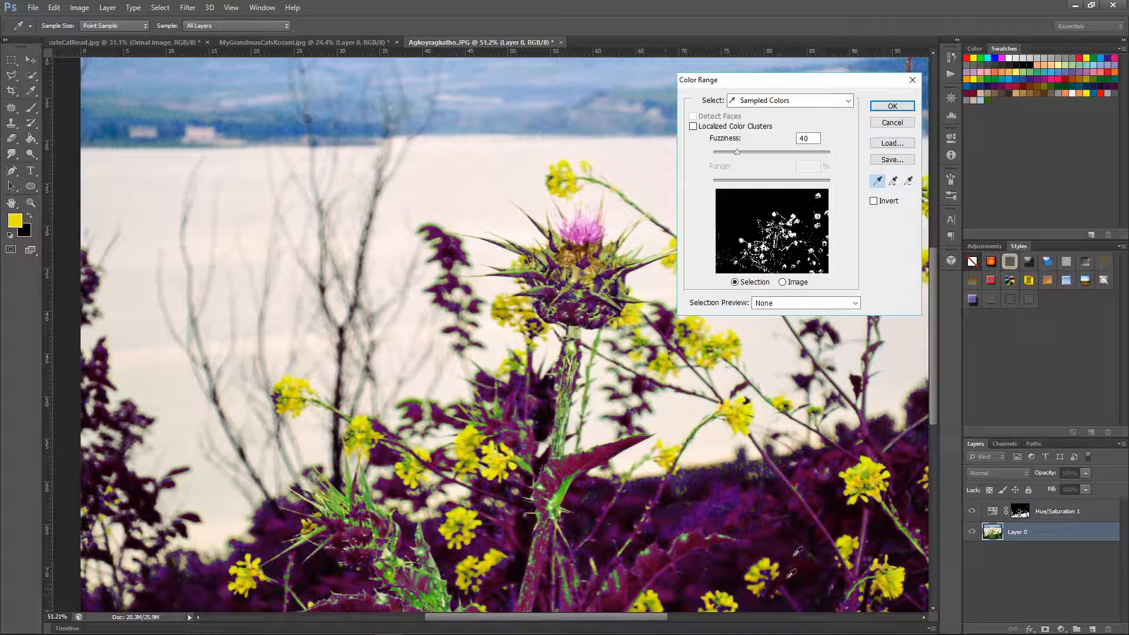
pyautogui.keyDown('shift'); pyautogui.click(866, 461); pyautogui.keyUp('shift')
pyautogui.click(891, 107)
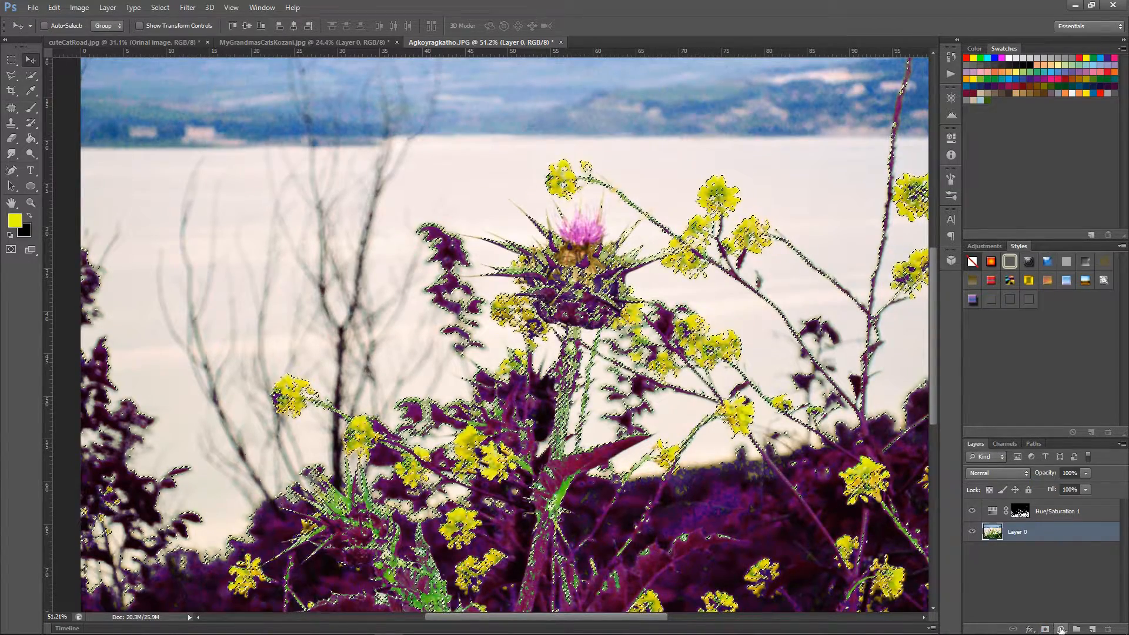
# Add a Hue/Saturation adjustment layer for the selected yellow flowers, trying Lightness at +7 and -71 before setting it to 0.
pyautogui.click(1060, 629)
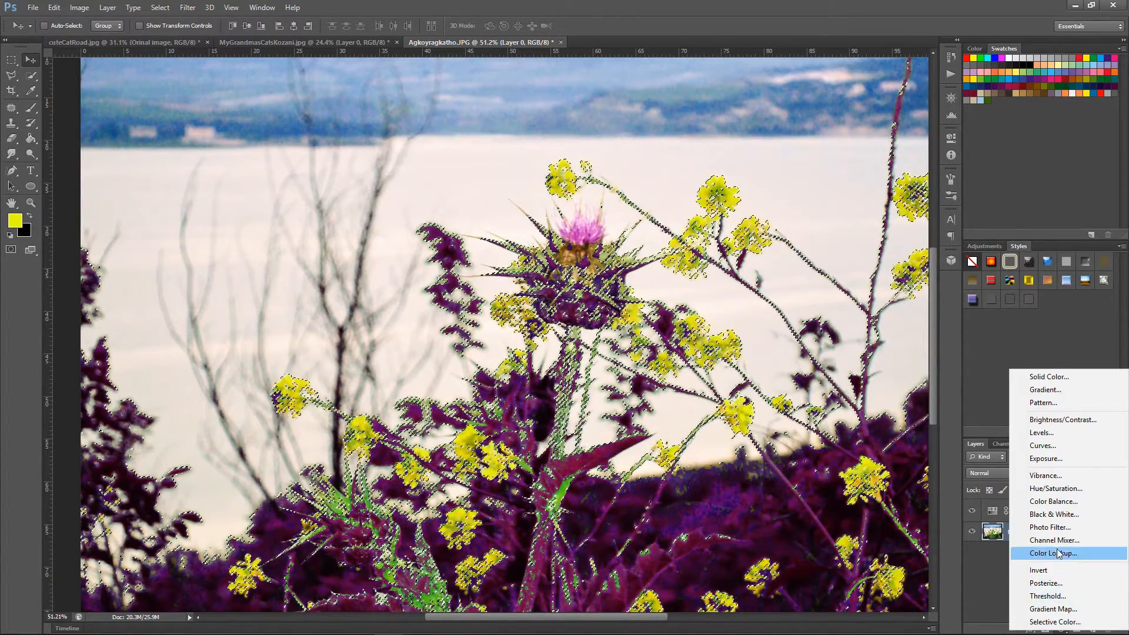
pyautogui.click(1057, 489)
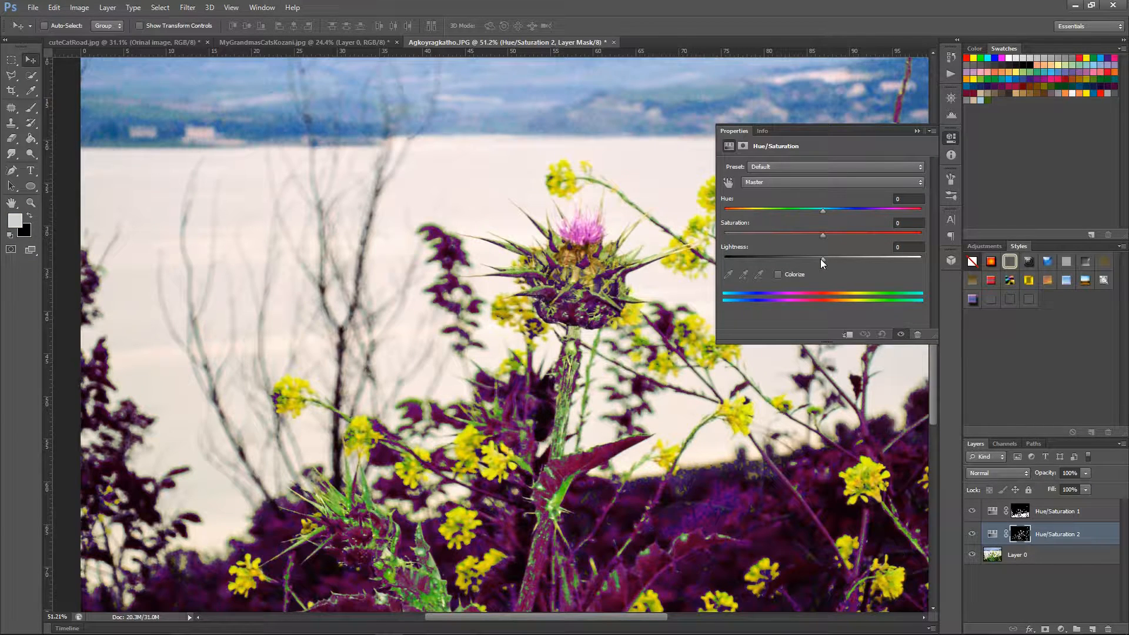
pyautogui.moveTo(821, 259)
pyautogui.mouseDown()
pyautogui.moveTo(891, 263)
pyautogui.moveTo(829, 266)
pyautogui.mouseUp()
pyautogui.scroll(-2, 482, 270)
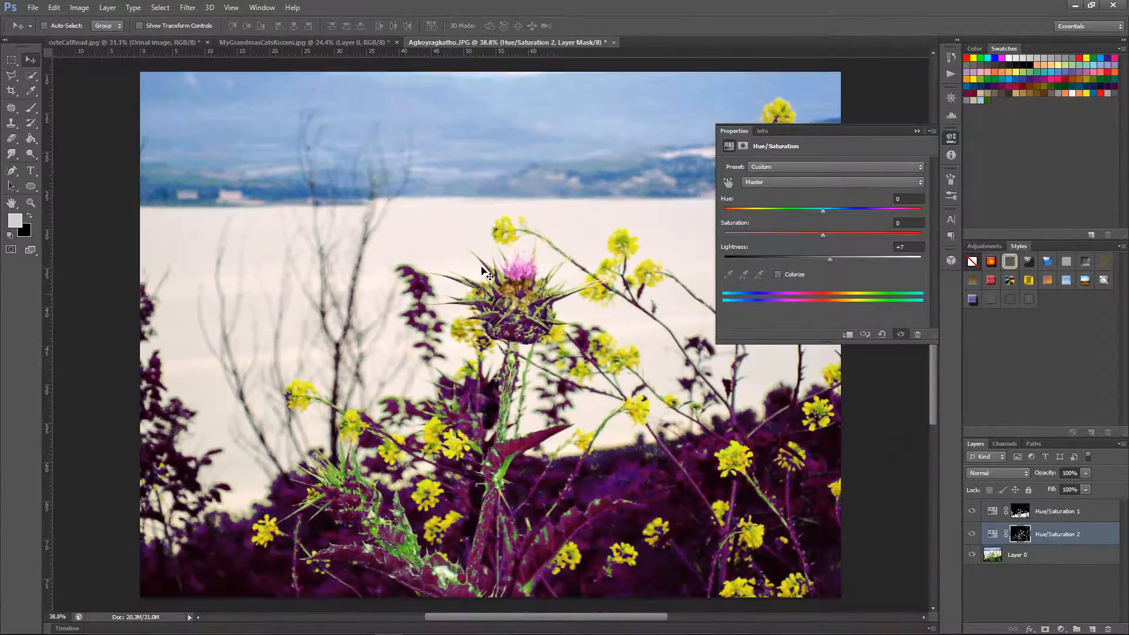
pyautogui.scroll(-1, 499, 273)
pyautogui.scroll(3, 517, 274)
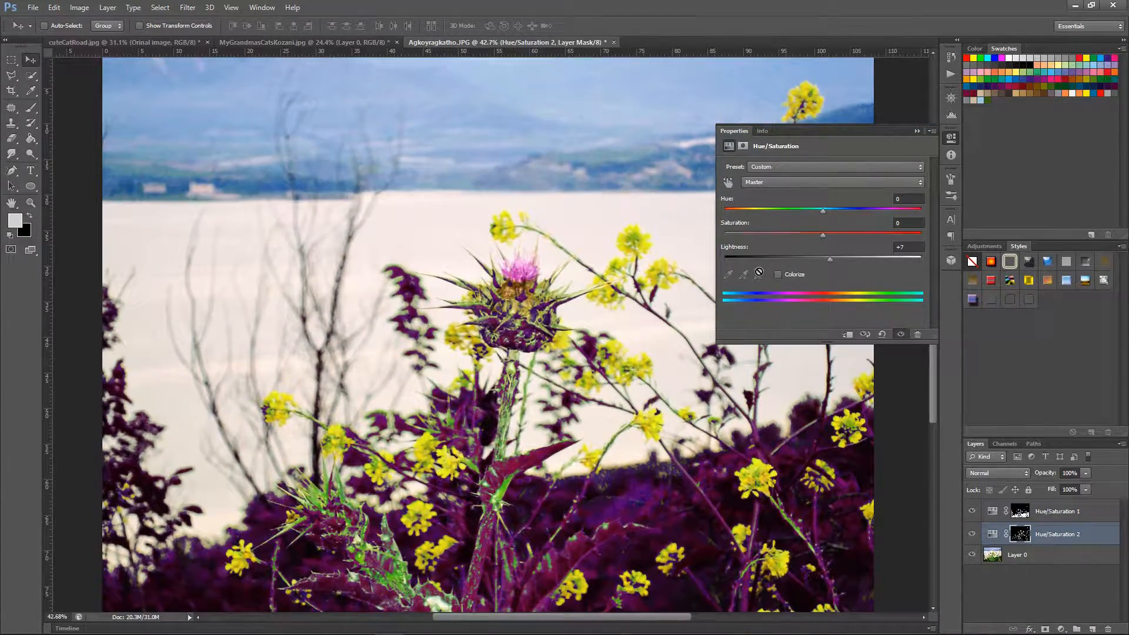
pyautogui.moveTo(829, 261); pyautogui.dragTo(752, 262)
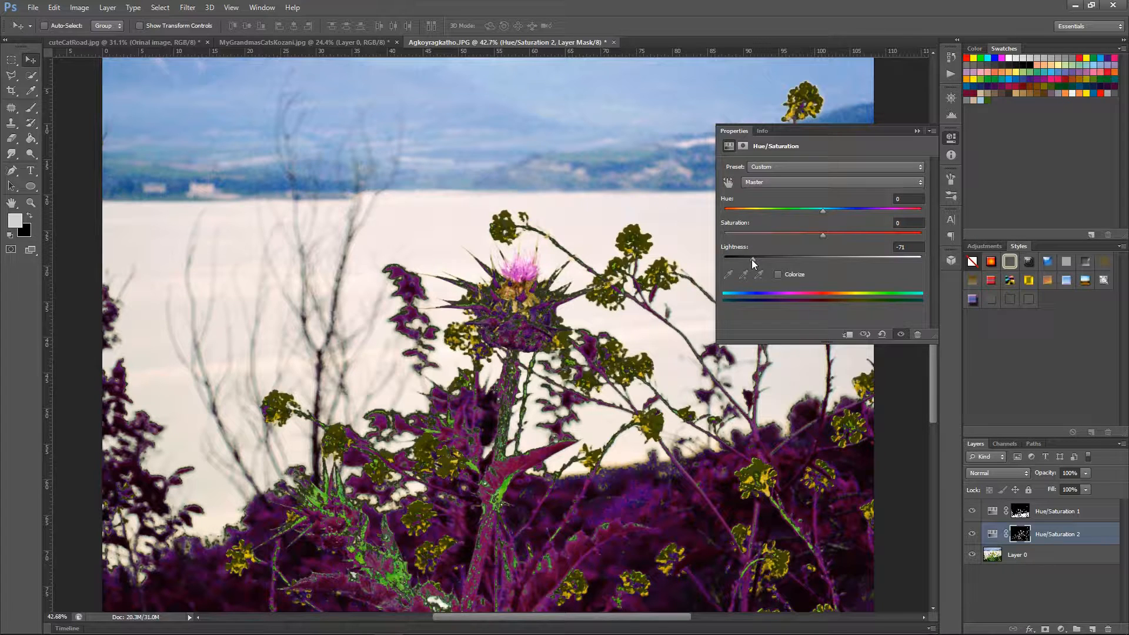
pyautogui.moveTo(755, 260); pyautogui.dragTo(823, 260)
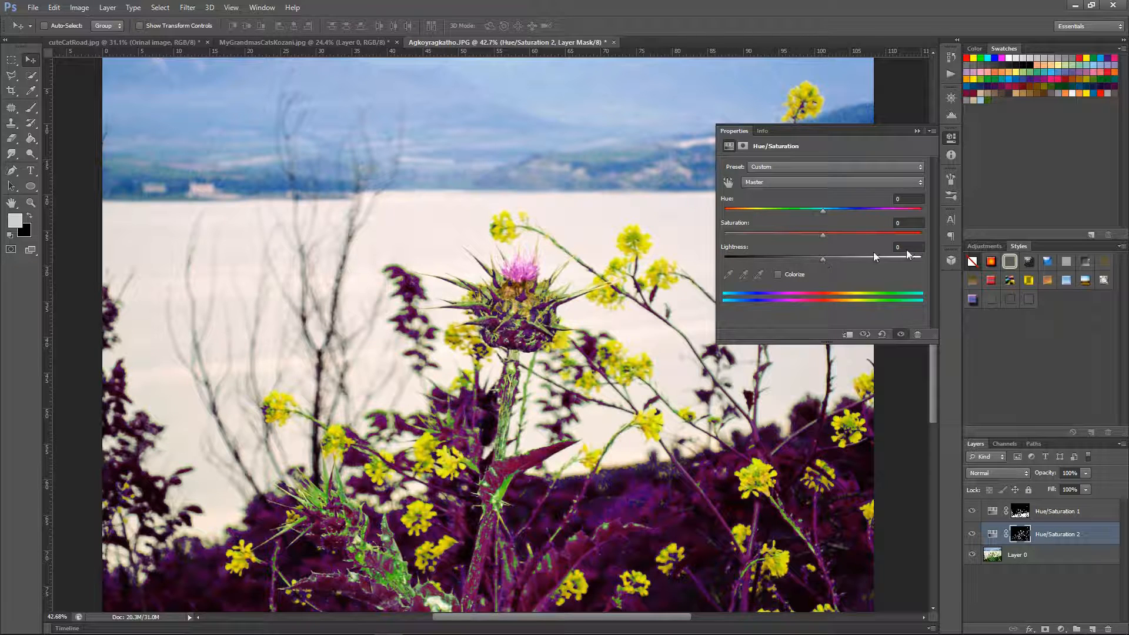
# Set the flower adjustment's Saturation to +20 and Hue to -72, turning the yellow flowers red, and collapse its properties.
pyautogui.click(823, 234)
pyautogui.moveTo(830, 234)
pyautogui.mouseDown()
pyautogui.moveTo(862, 234)
pyautogui.moveTo(768, 244)
pyautogui.moveTo(842, 243)
pyautogui.mouseUp()
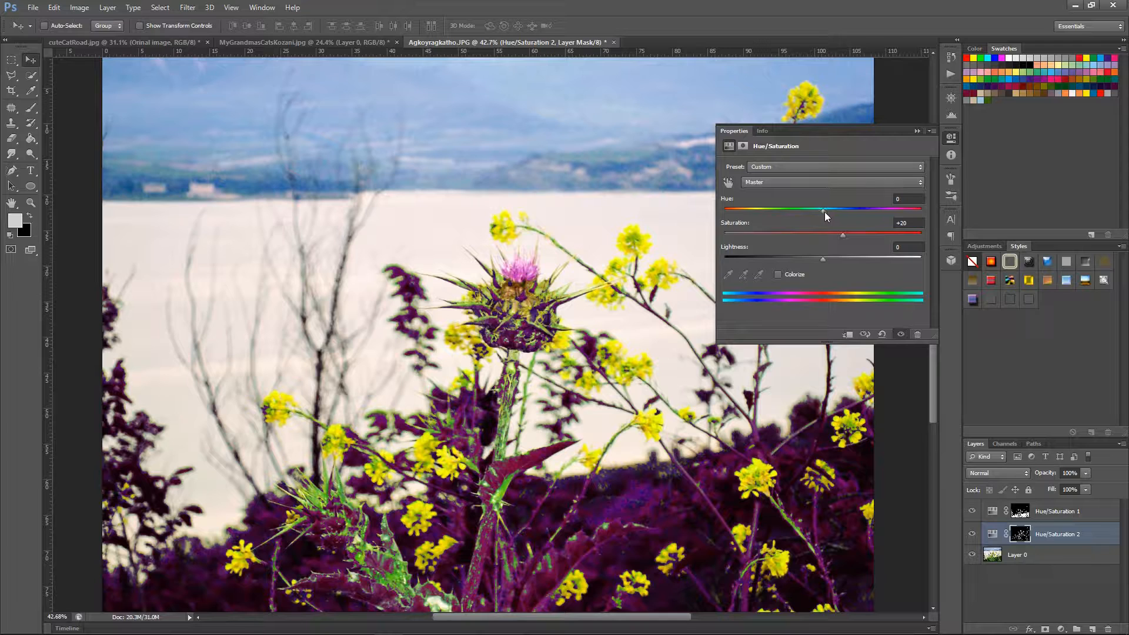
pyautogui.moveTo(823, 211); pyautogui.dragTo(767, 210)
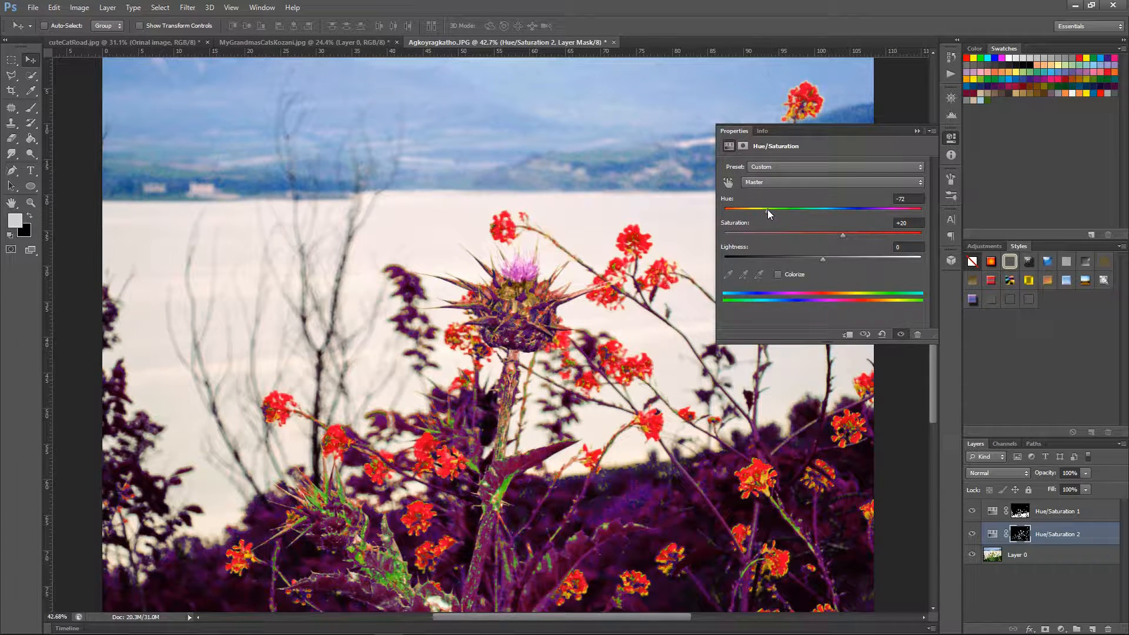
pyautogui.click(917, 131)
pyautogui.scroll(-2, 711, 217)
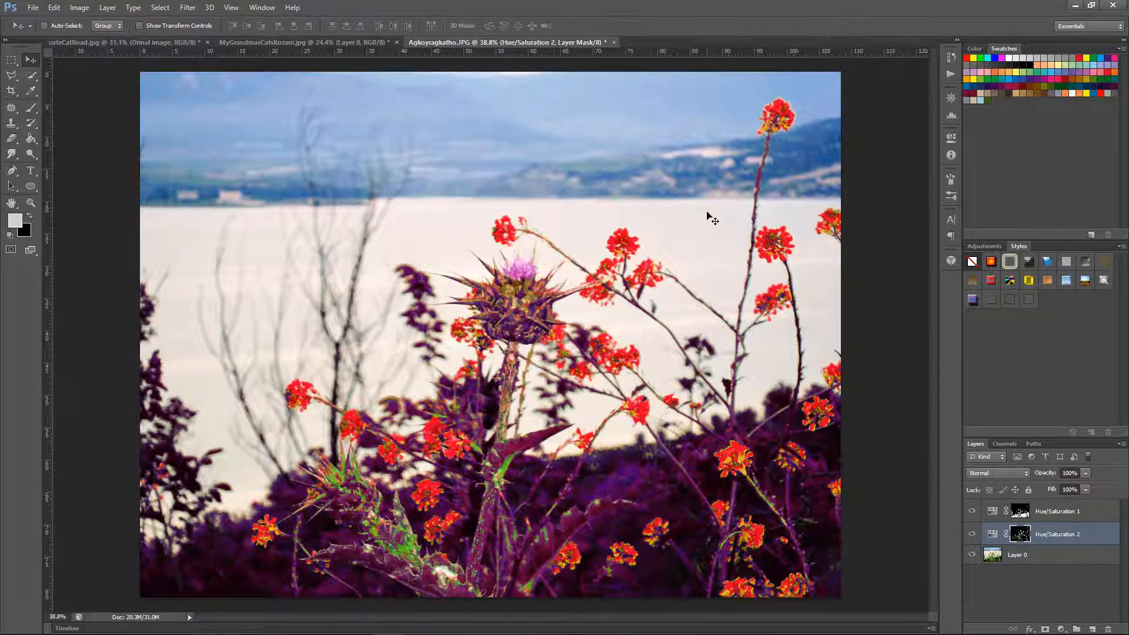
# Compare the recoloured photo with the original by hiding both Hue/Saturation adjustment layers and showing them again.
pyautogui.scroll(-1, 711, 217)
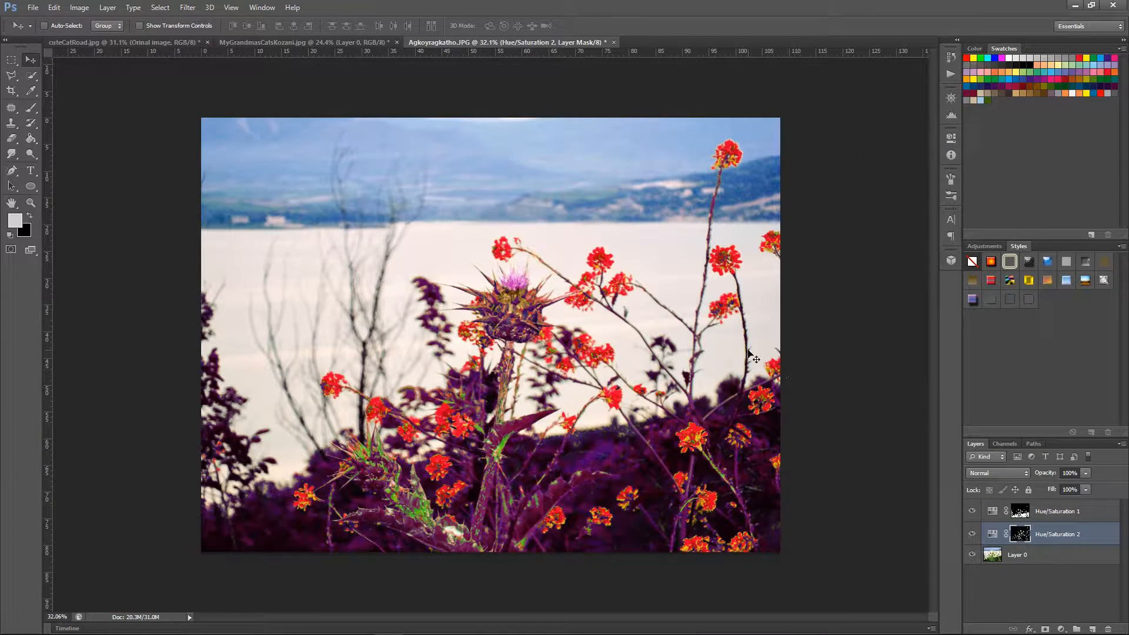
pyautogui.click(971, 533)
pyautogui.click(972, 512)
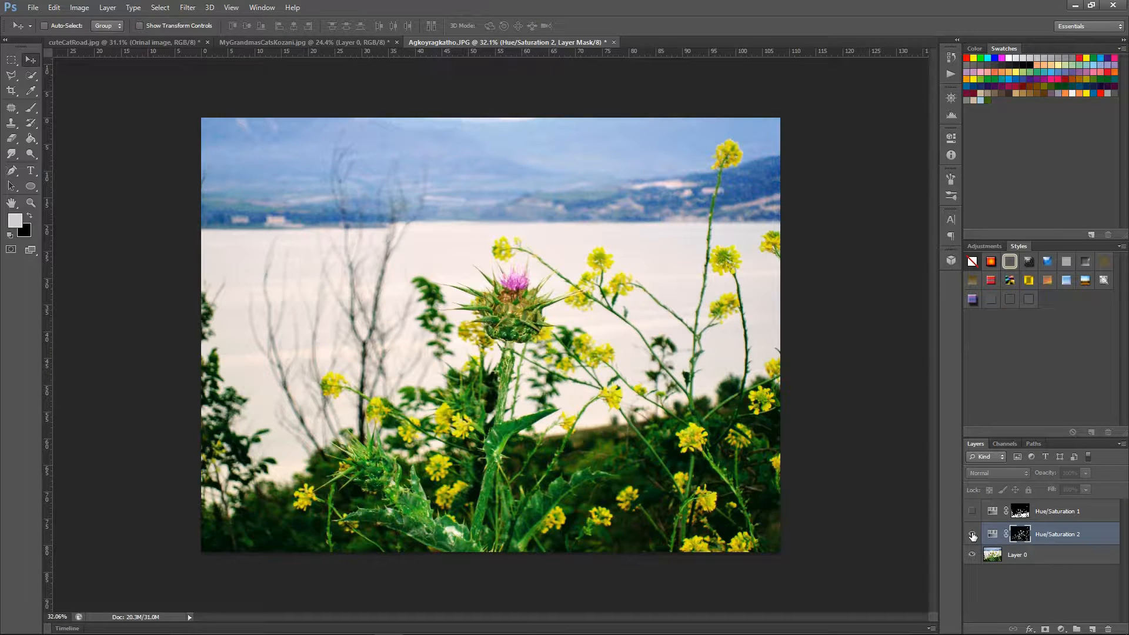
pyautogui.click(972, 534)
pyautogui.click(972, 512)
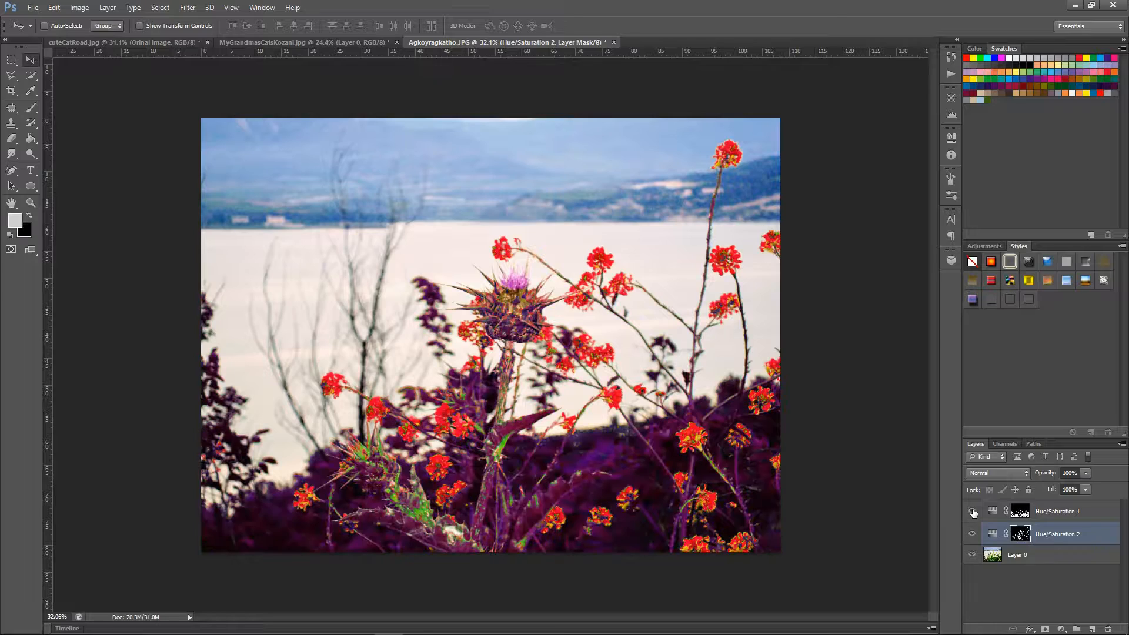
# Check the flower and foliage recolouring separately by toggling the visibility of each Hue/Saturation layer, leaving both visible.
pyautogui.click(972, 533)
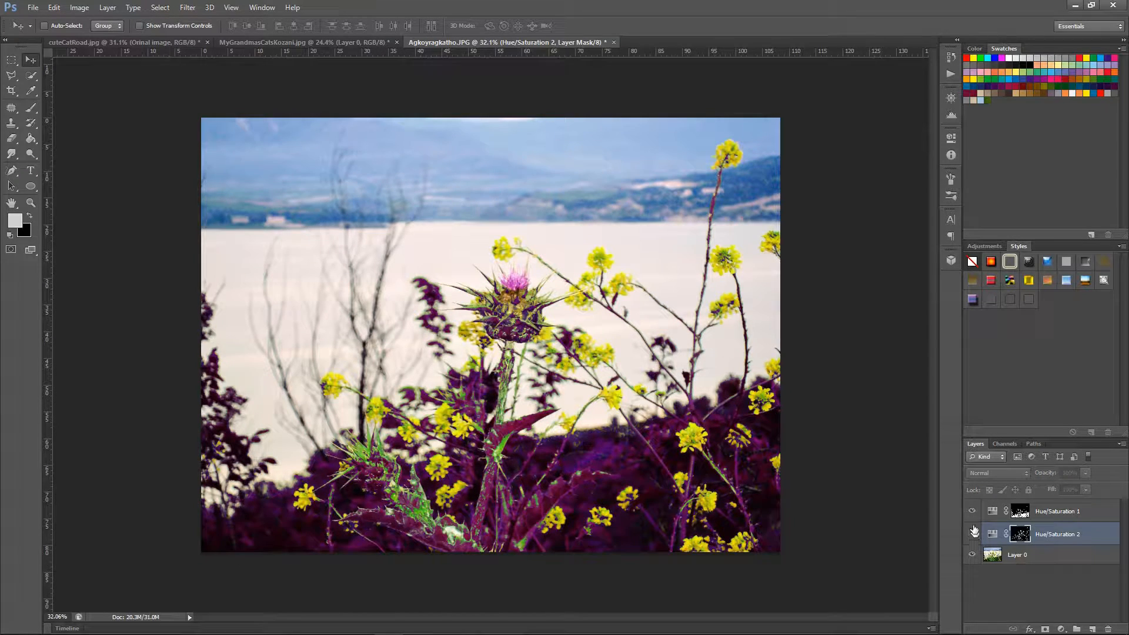
pyautogui.click(972, 513)
pyautogui.click(972, 513)
pyautogui.click(971, 533)
pyautogui.click(971, 512)
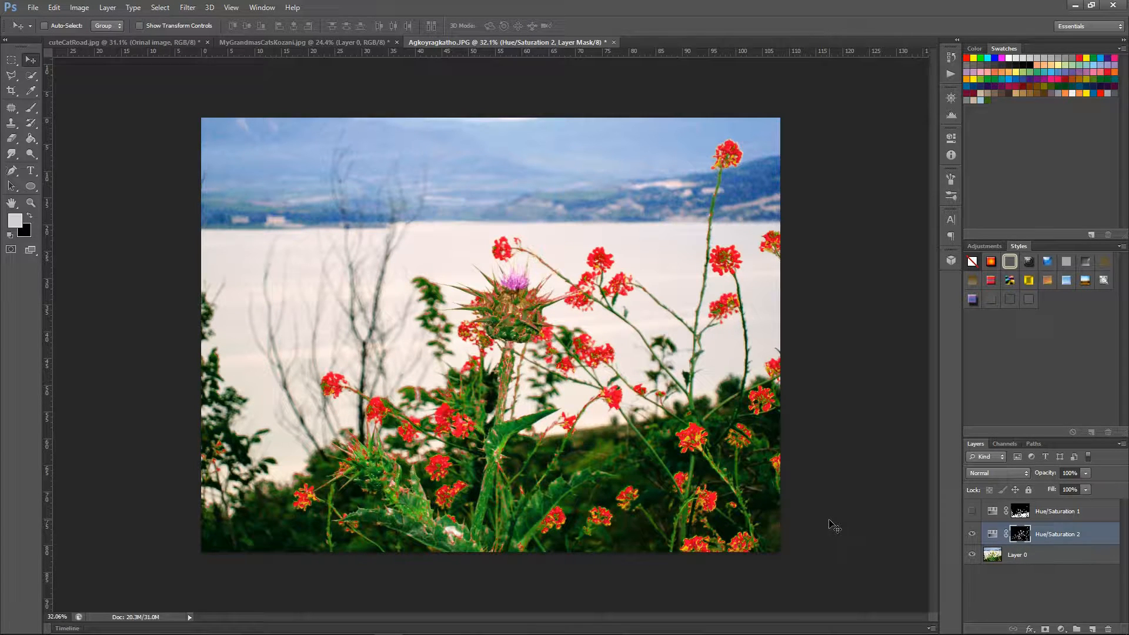
pyautogui.click(971, 510)
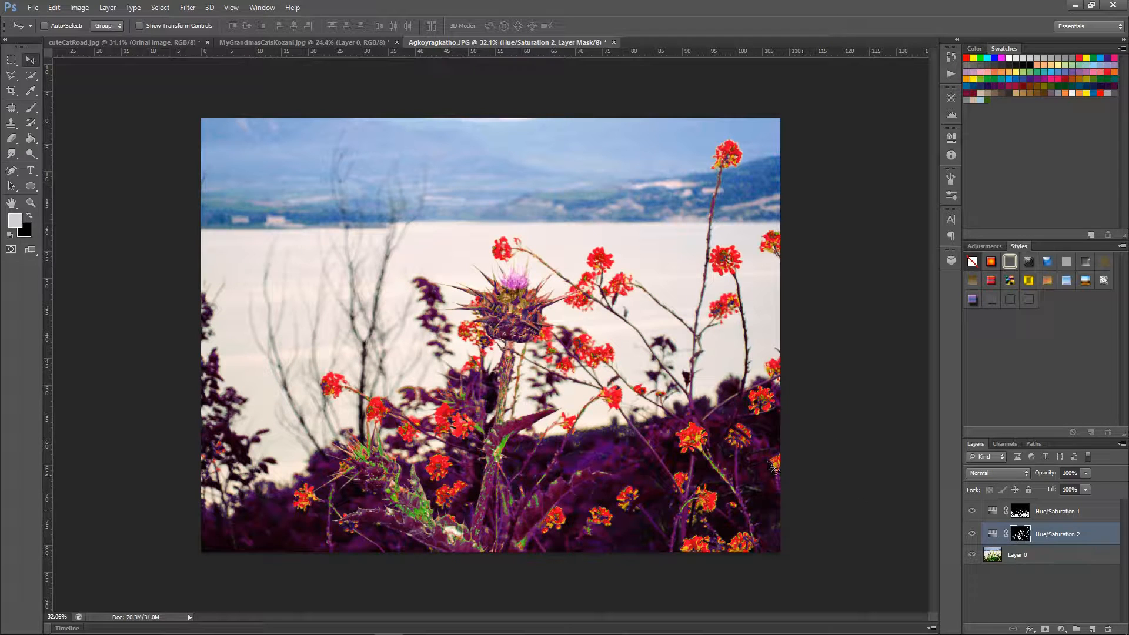